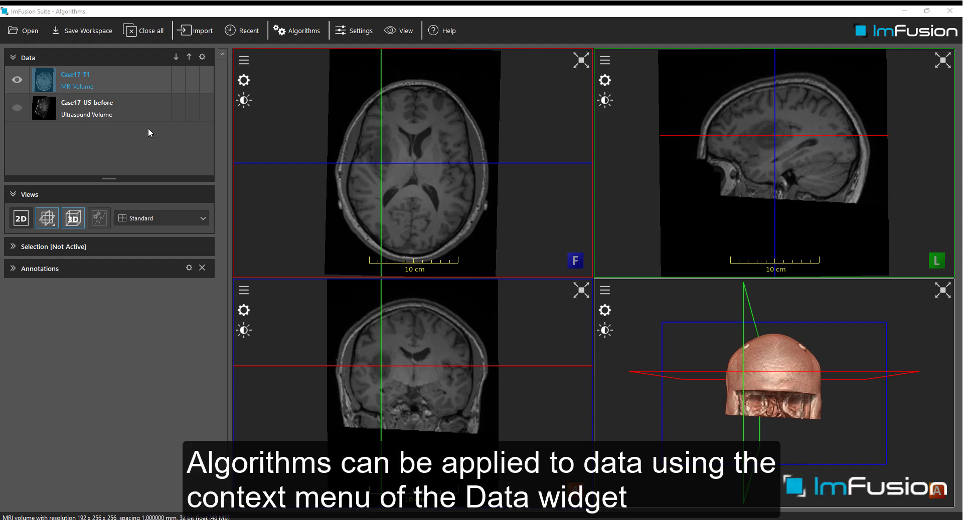
Browse the algorithms available for Case17-T1 alone and together with Case17-US-before
{"action": "right_click", "coordinate": [149, 83]}
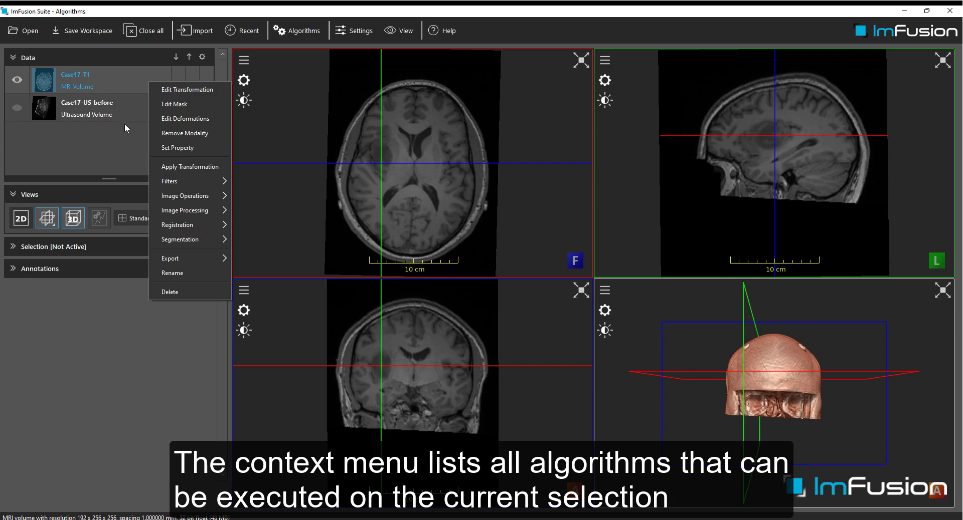
{"action": "left_click", "coordinate": [98, 143]}
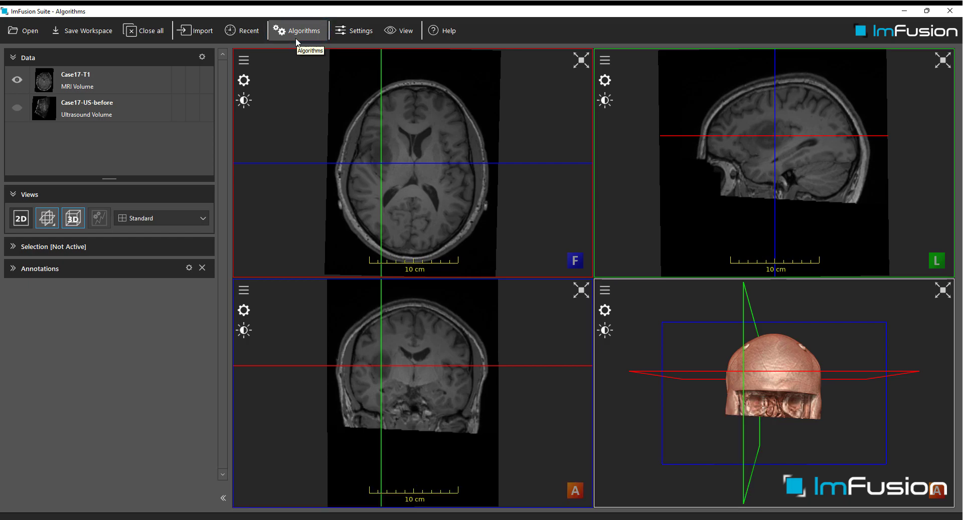
{"action": "left_click", "coordinate": [146, 83]}
{"action": "left_click", "coordinate": [142, 104], "text": "ctrl"}
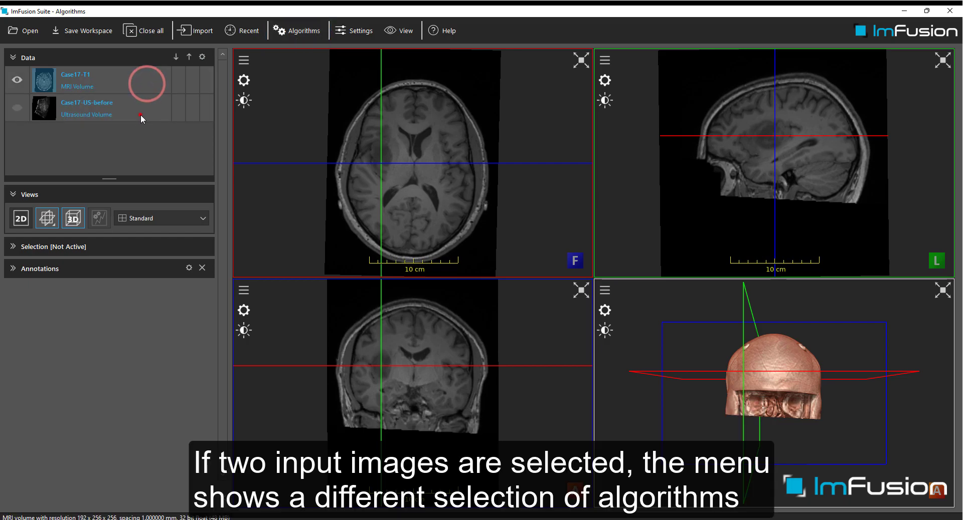
{"action": "left_click", "coordinate": [140, 115], "text": "ctrl"}
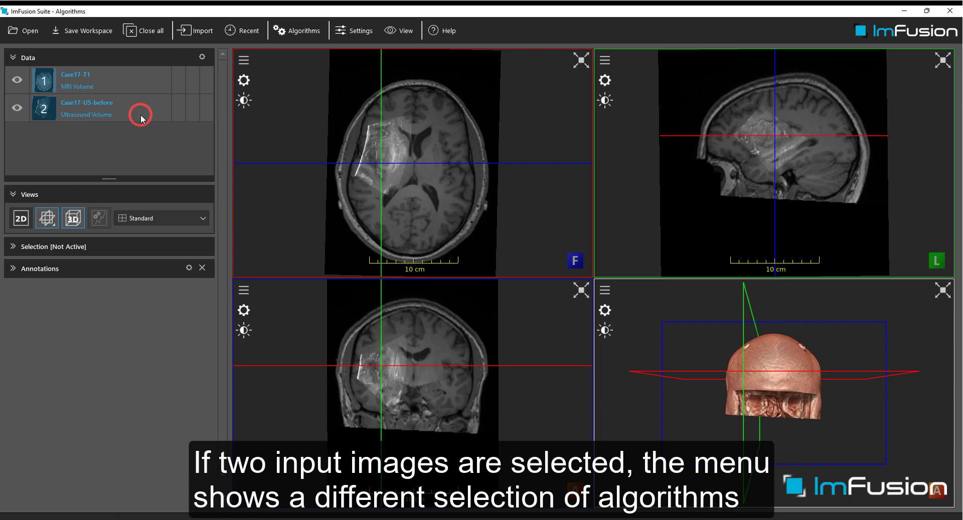
{"action": "right_click", "coordinate": [144, 89]}
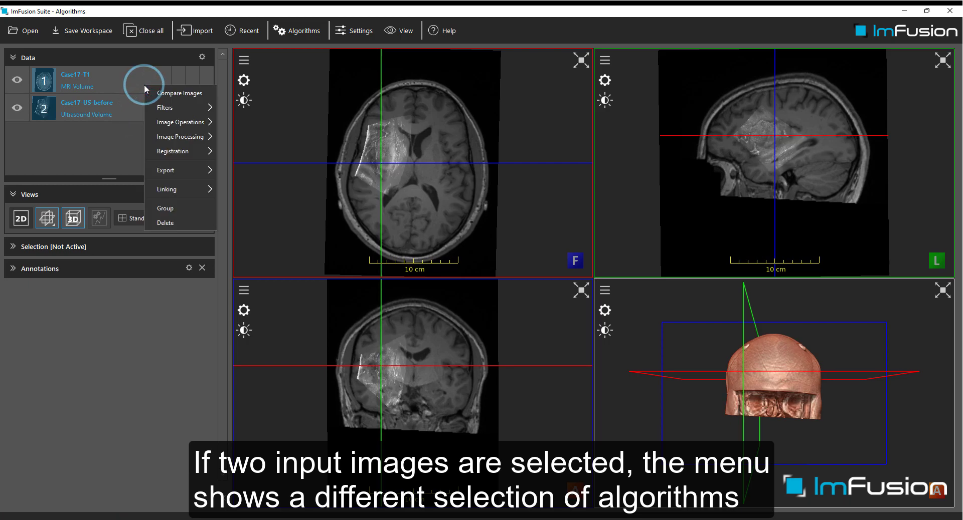
{"action": "mouse_move", "coordinate": [148, 151]}
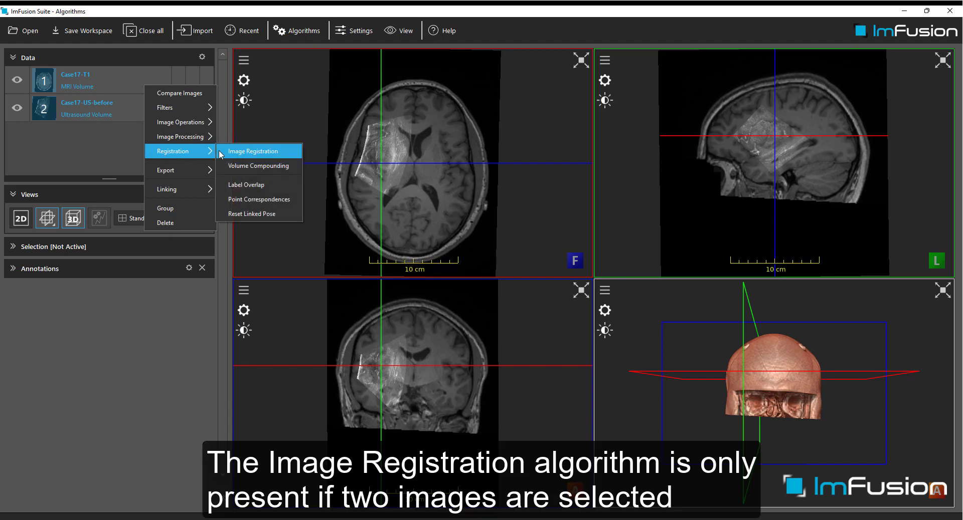
{"action": "left_click", "coordinate": [109, 140]}
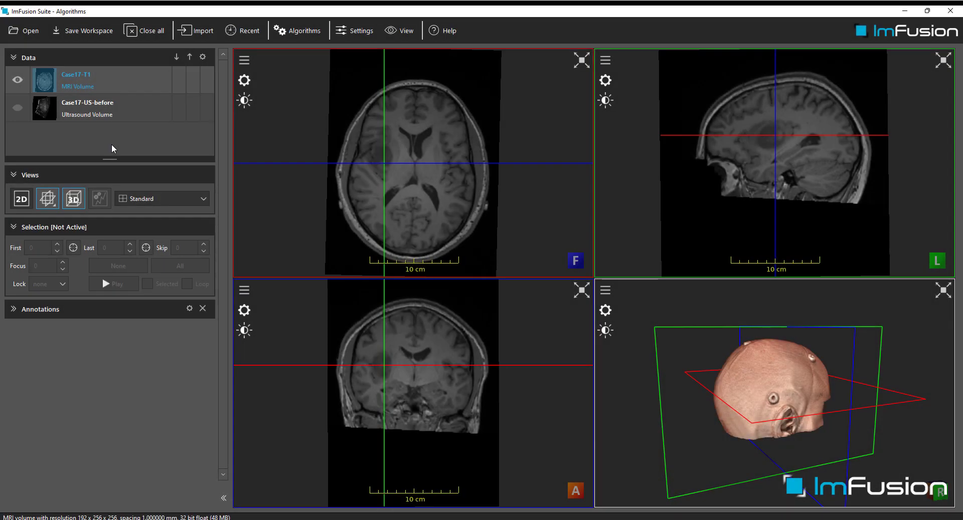
Open Basic Processing for the Case17-T1 MRI volume
{"action": "left_click", "coordinate": [119, 84]}
{"action": "right_click", "coordinate": [119, 85]}
{"action": "mouse_move", "coordinate": [135, 218]}
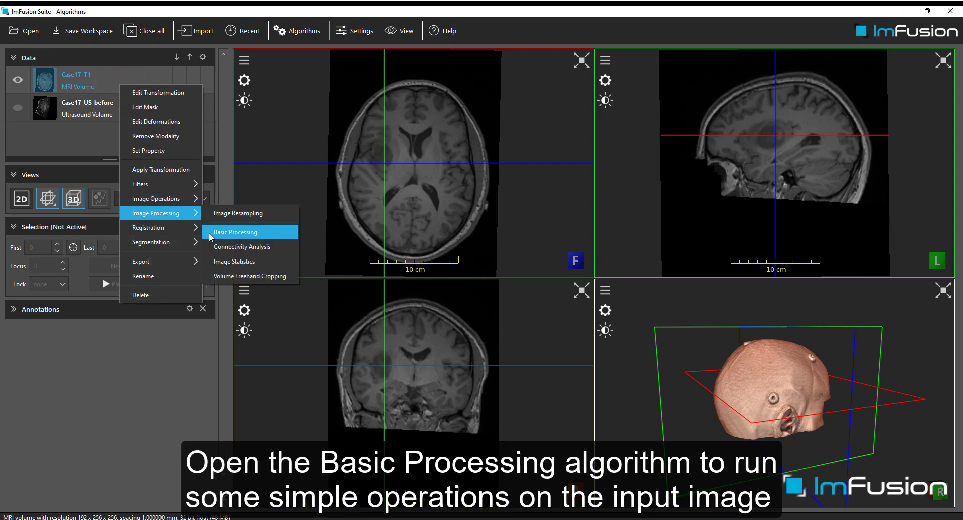
{"action": "left_click", "coordinate": [235, 232]}
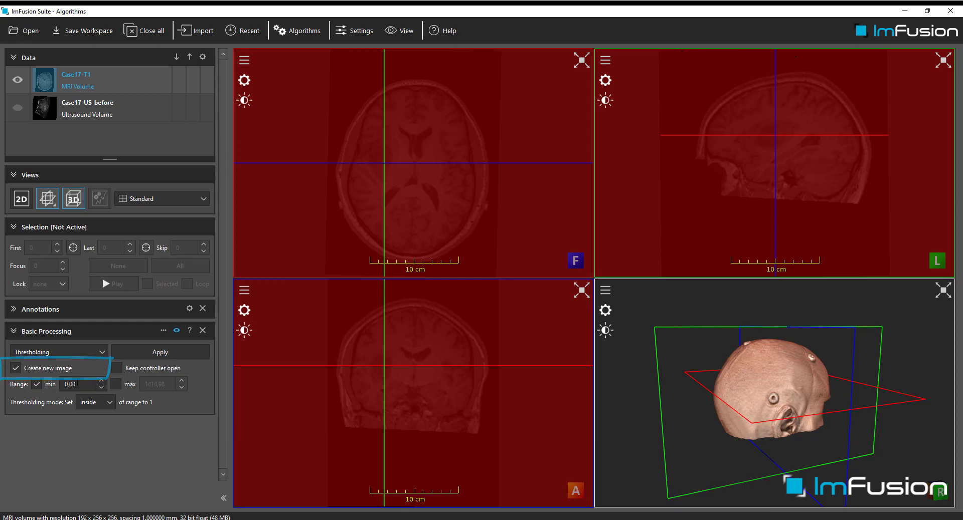
Set the threshold range to 30,00–400,00 by enabling the maximum at 400
{"action": "scroll", "coordinate": [78, 384], "scroll_direction": "up", "scroll_amount": 10}
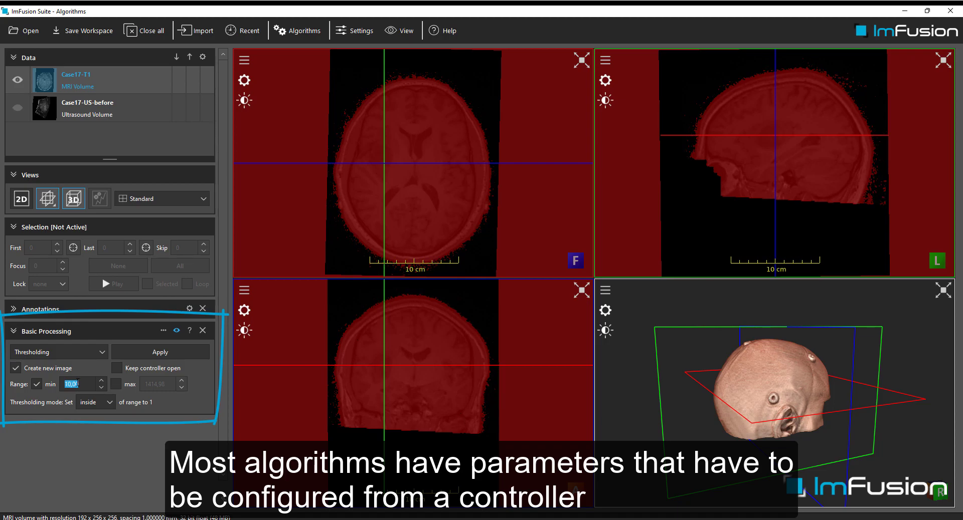
{"action": "scroll", "coordinate": [78, 383], "scroll_direction": "up", "scroll_amount": 4}
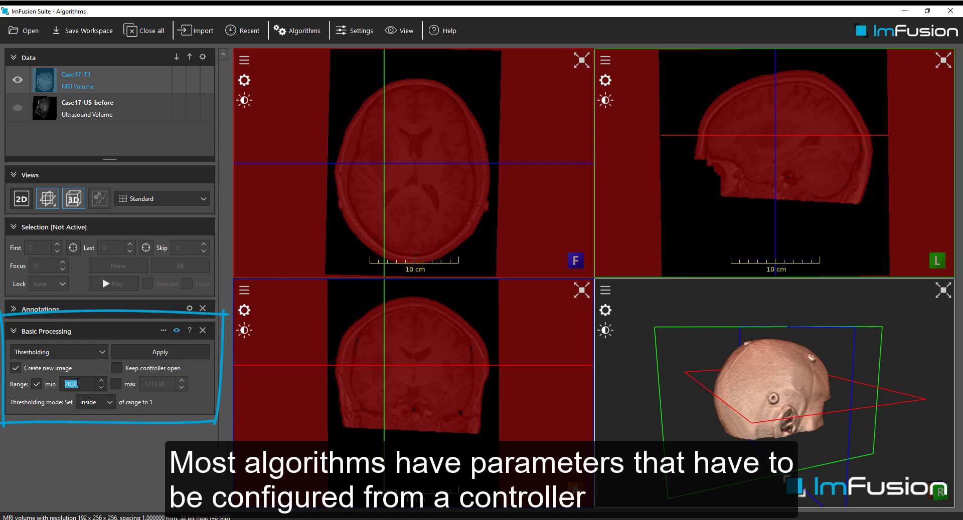
{"action": "left_click", "coordinate": [116, 384]}
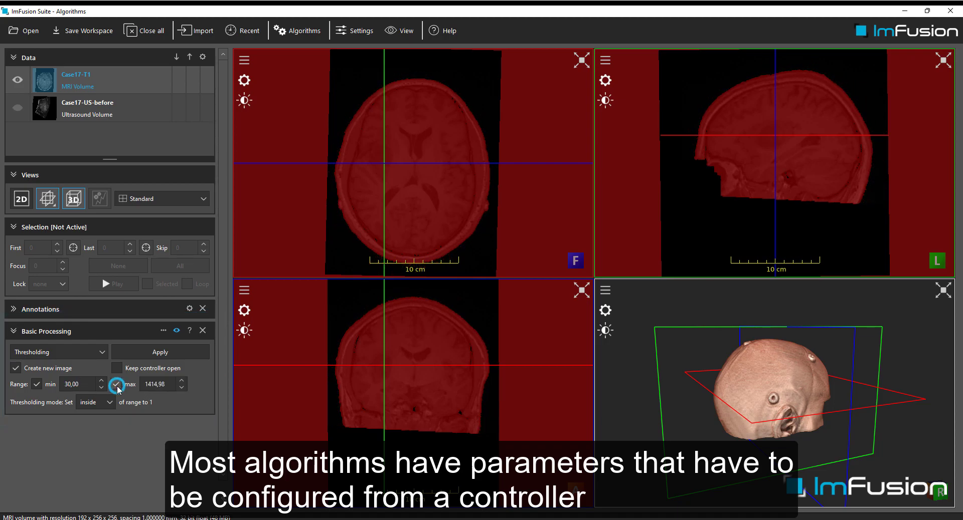
{"action": "left_click", "coordinate": [167, 385]}
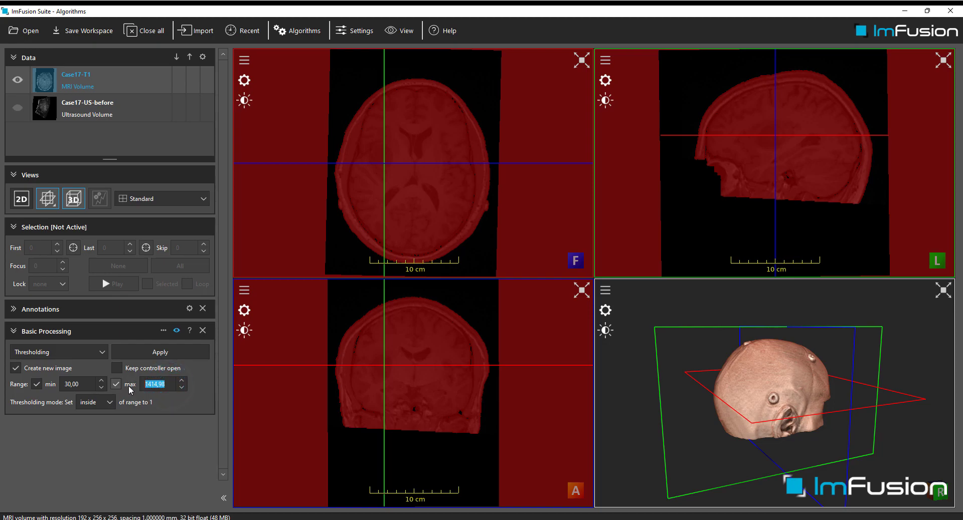
{"action": "type", "text": "400"}
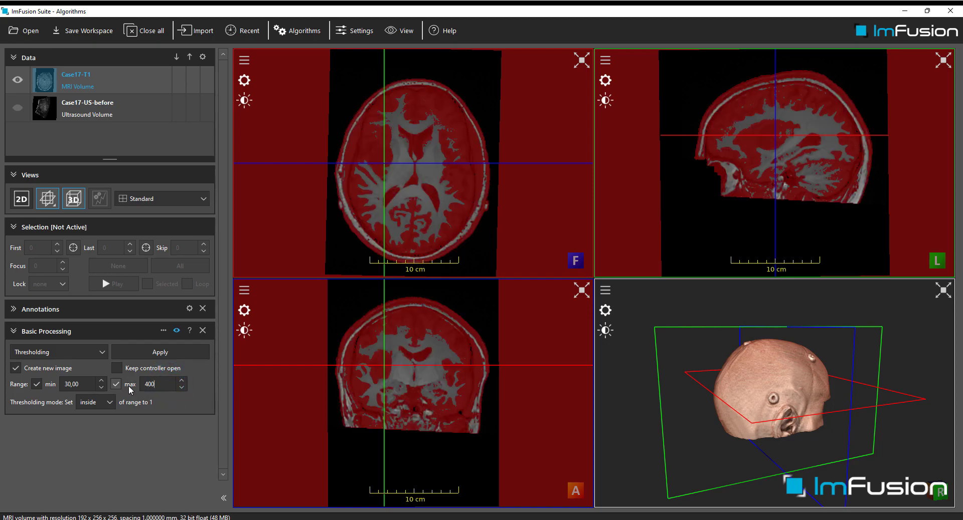
{"action": "key", "text": "Return"}
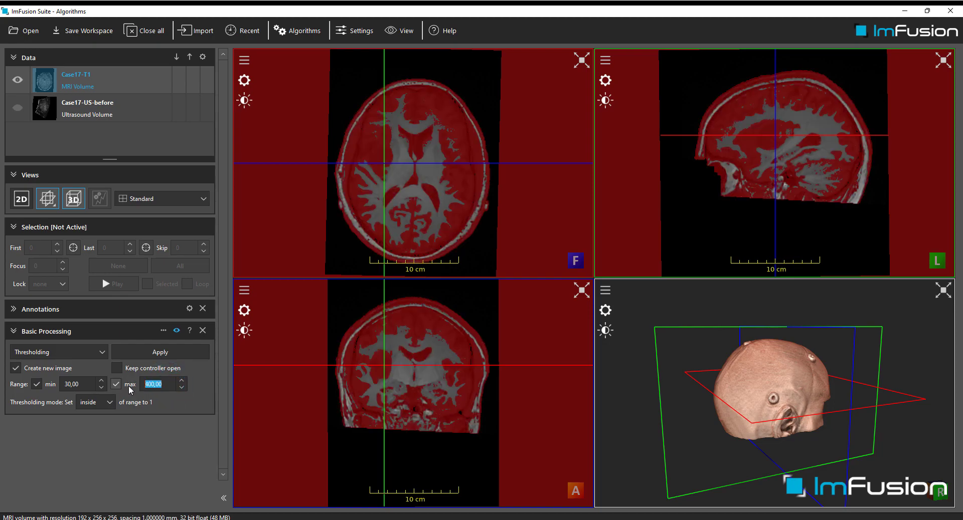
Apply the thresholding into new volume Case17-T1 1 and reselect the original Case17-T1
{"action": "left_click", "coordinate": [147, 352]}
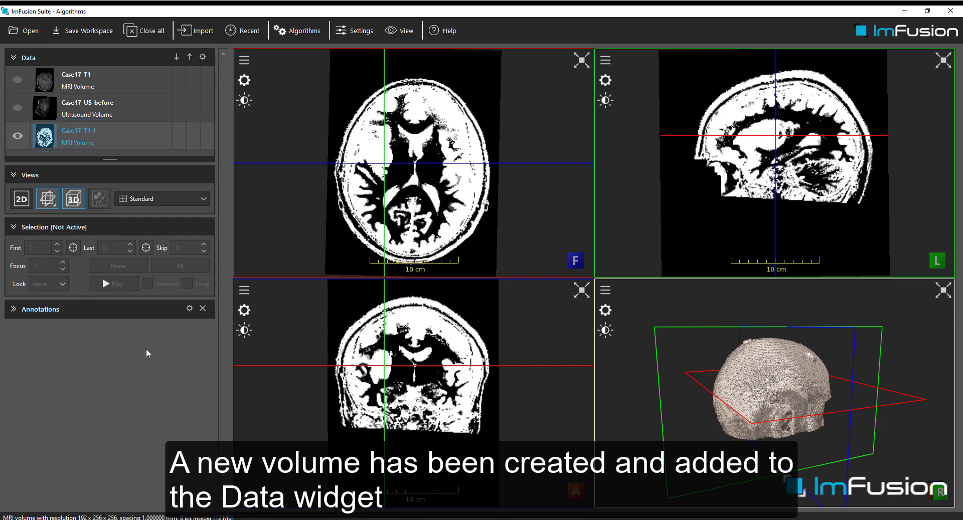
{"action": "left_click", "coordinate": [156, 84], "text": "ctrl"}
{"action": "left_click", "coordinate": [156, 84]}
Invert Case17-T1 in place using Basic Processing's Invert with Create new image unchecked
{"action": "right_click", "coordinate": [157, 84]}
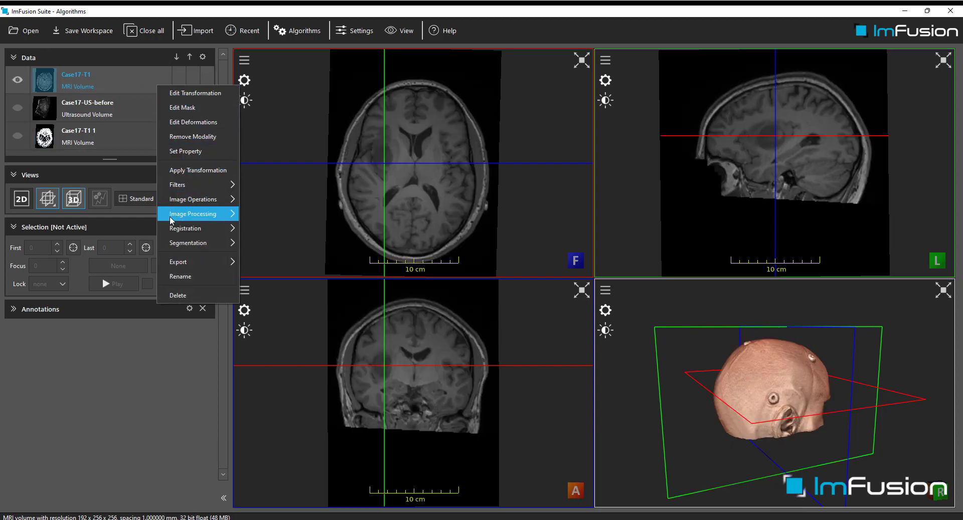
{"action": "mouse_move", "coordinate": [231, 214]}
{"action": "left_click", "coordinate": [243, 233]}
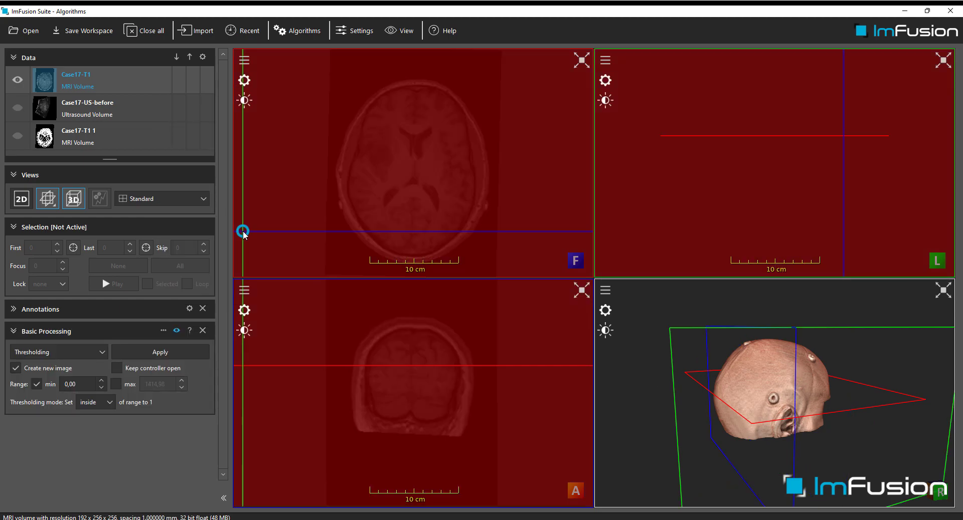
{"action": "left_click", "coordinate": [88, 352]}
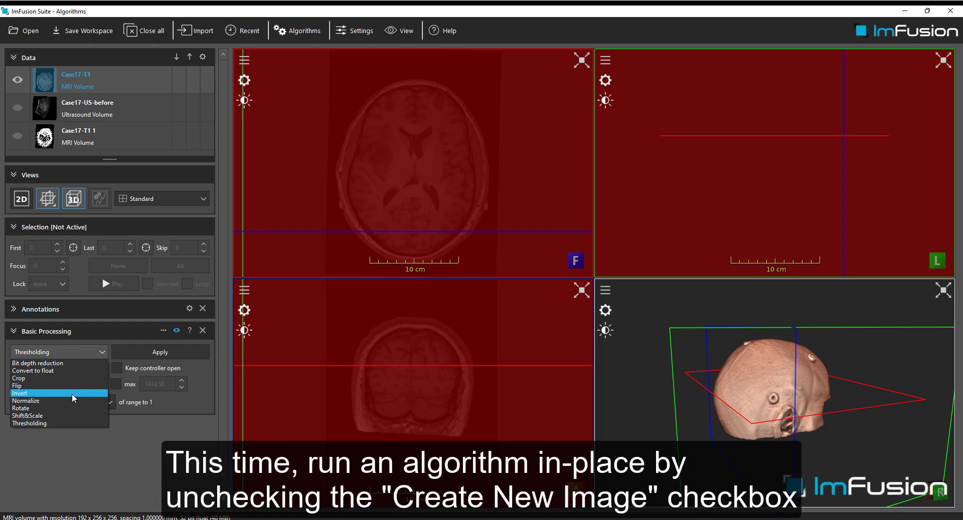
{"action": "left_click", "coordinate": [71, 393]}
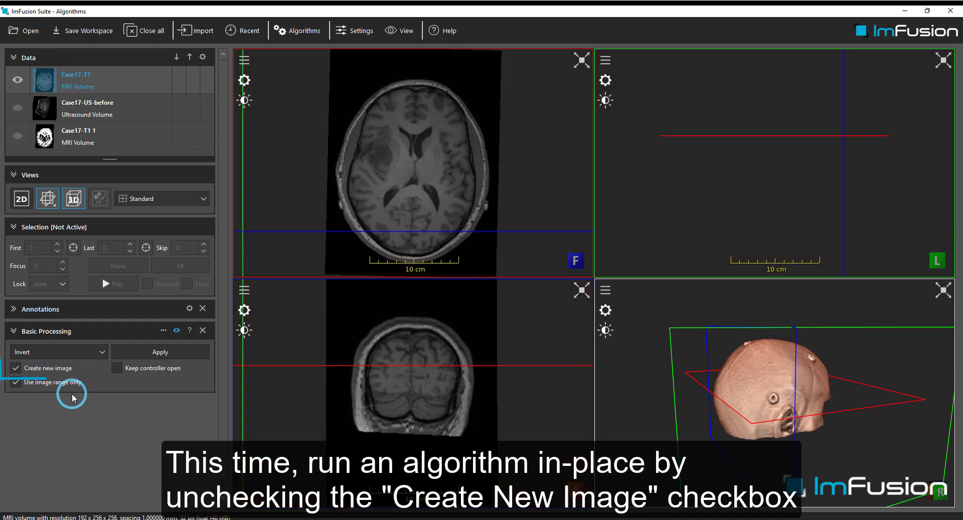
{"action": "left_click", "coordinate": [37, 365]}
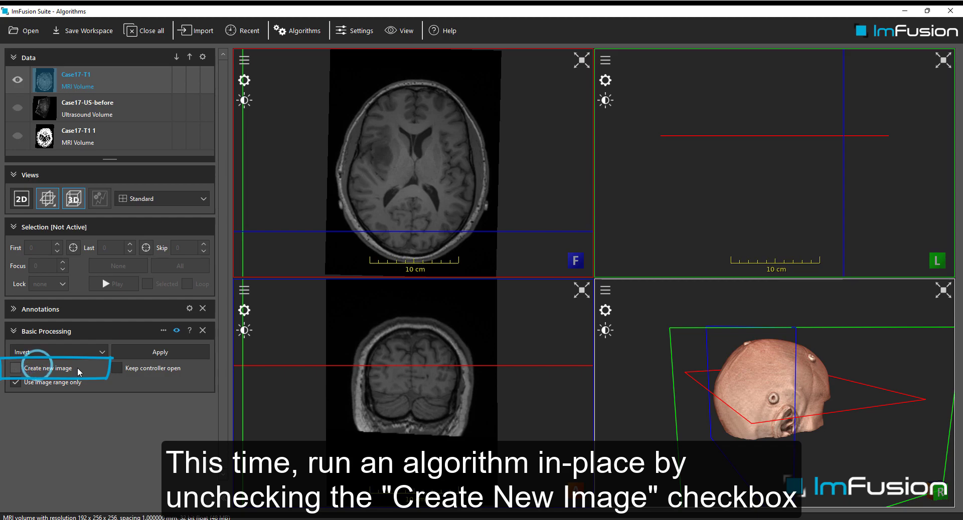
{"action": "left_click", "coordinate": [143, 355]}
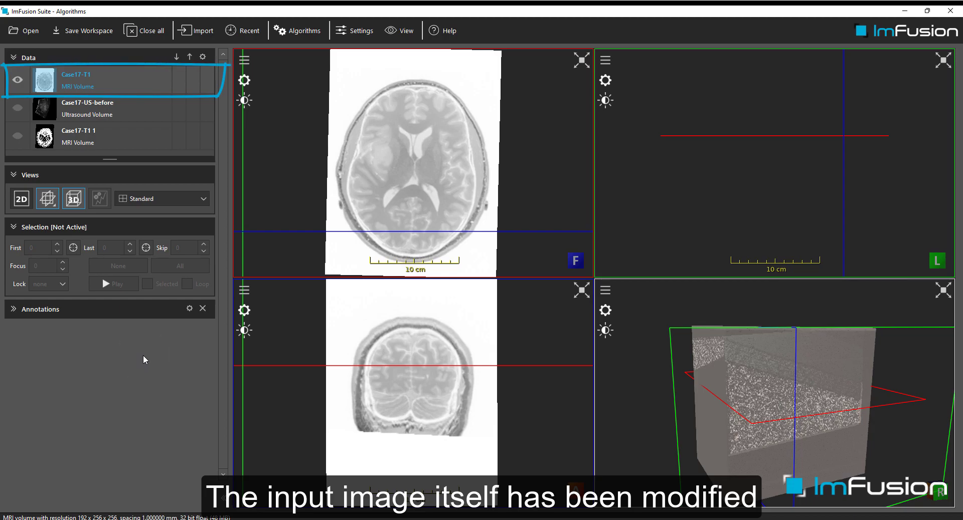
Remove Case17-T1, show Case17-T1 1, and select it first then Case17-US-before
{"action": "right_click", "coordinate": [135, 75]}
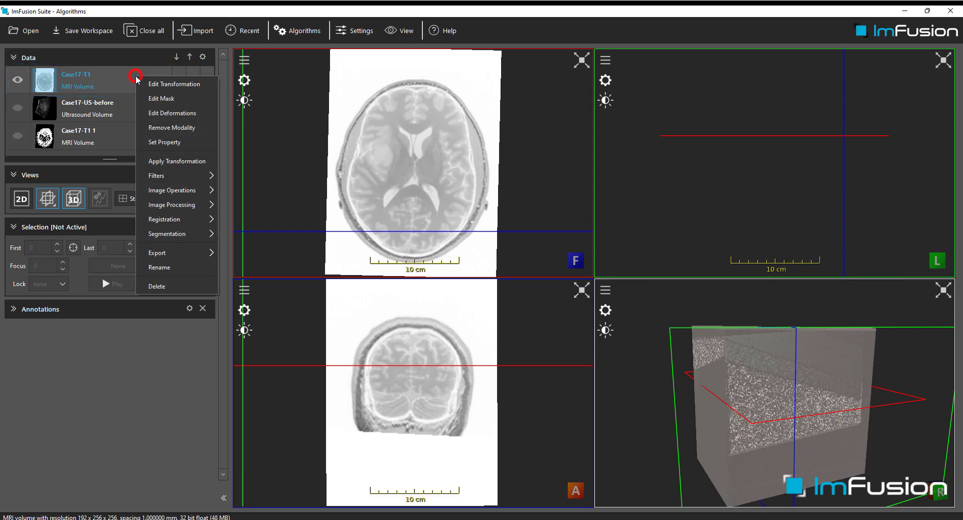
{"action": "left_click", "coordinate": [170, 287]}
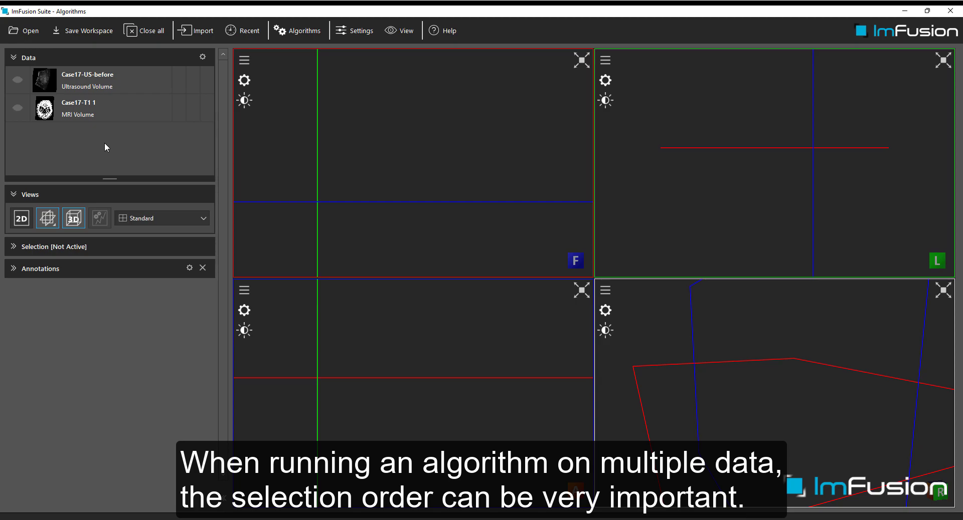
{"action": "left_click", "coordinate": [124, 109]}
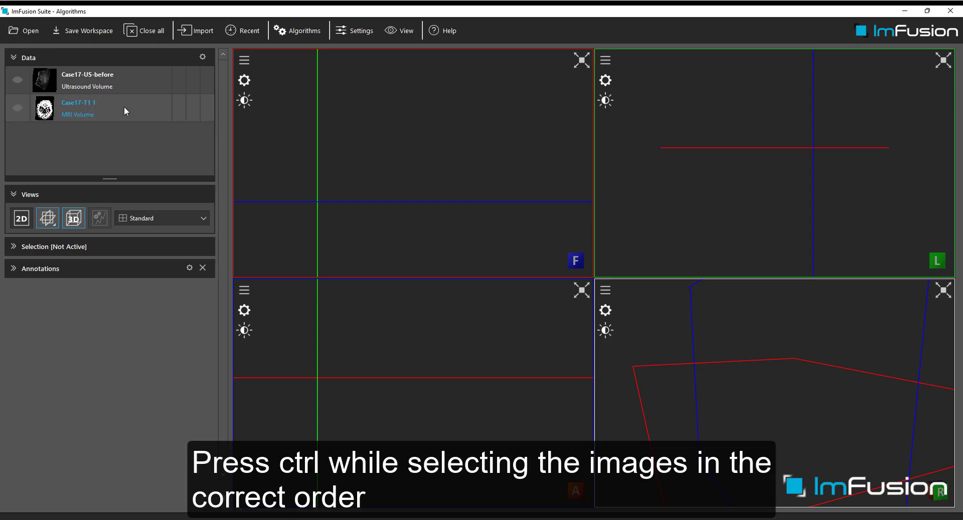
{"action": "left_click", "coordinate": [124, 106]}
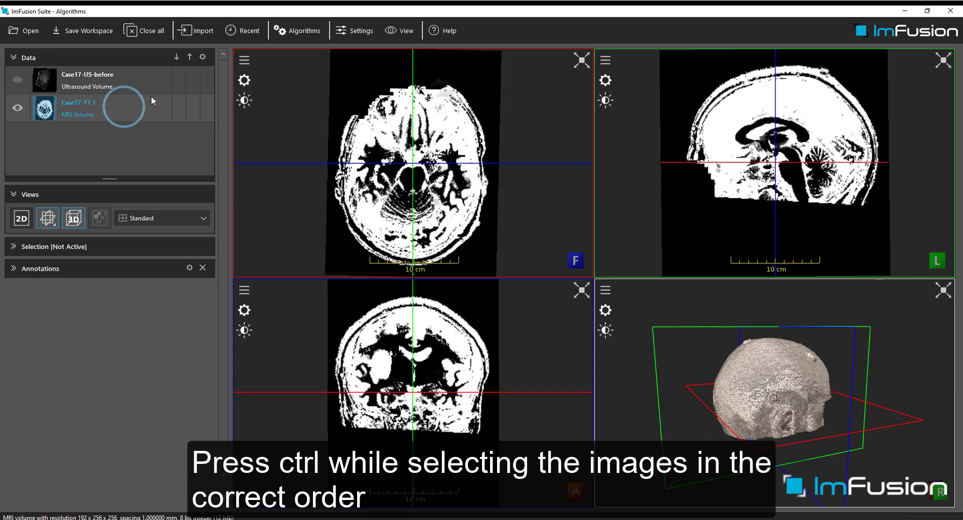
{"action": "left_click", "coordinate": [141, 83], "text": "ctrl"}
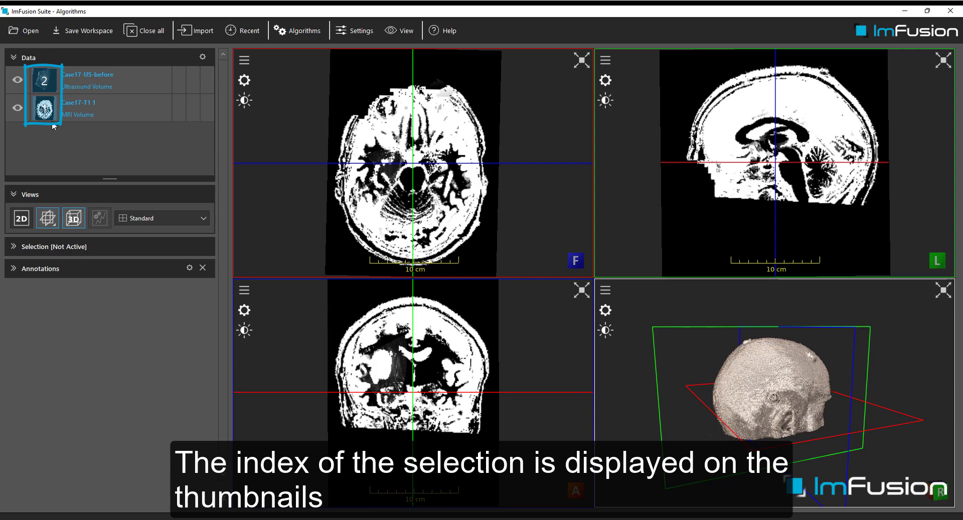
Resample Case17-T1 1 onto the Case17-US-before grid with Image Resampling, Force CPU enabled
{"action": "right_click", "coordinate": [120, 101]}
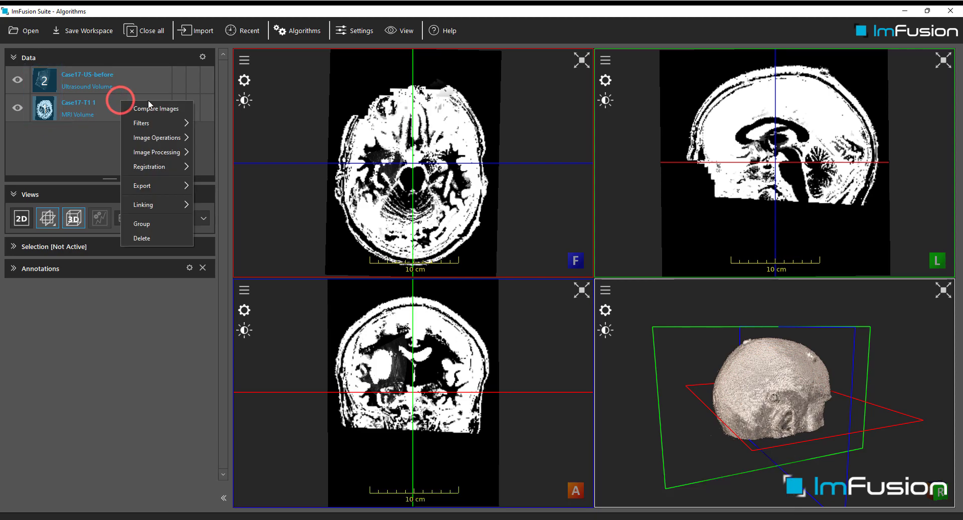
{"action": "mouse_move", "coordinate": [159, 153]}
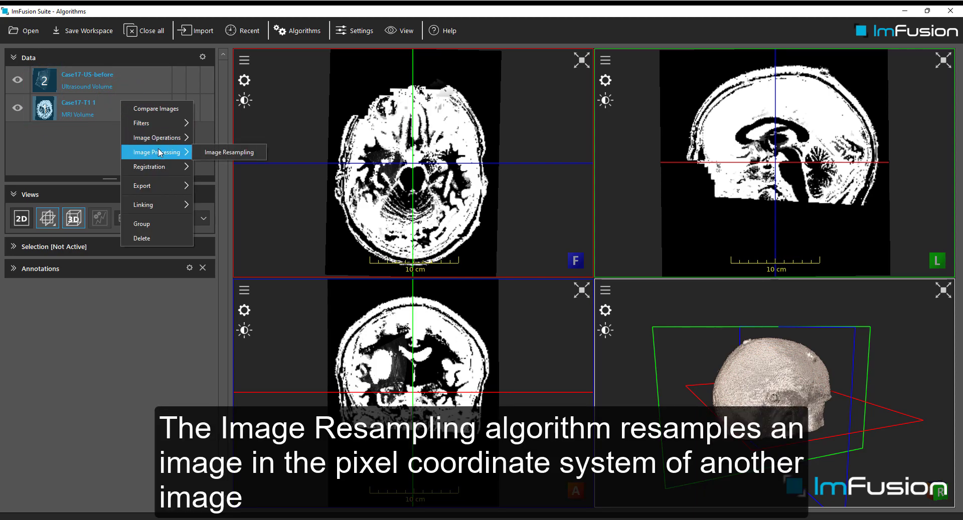
{"action": "left_click", "coordinate": [200, 153]}
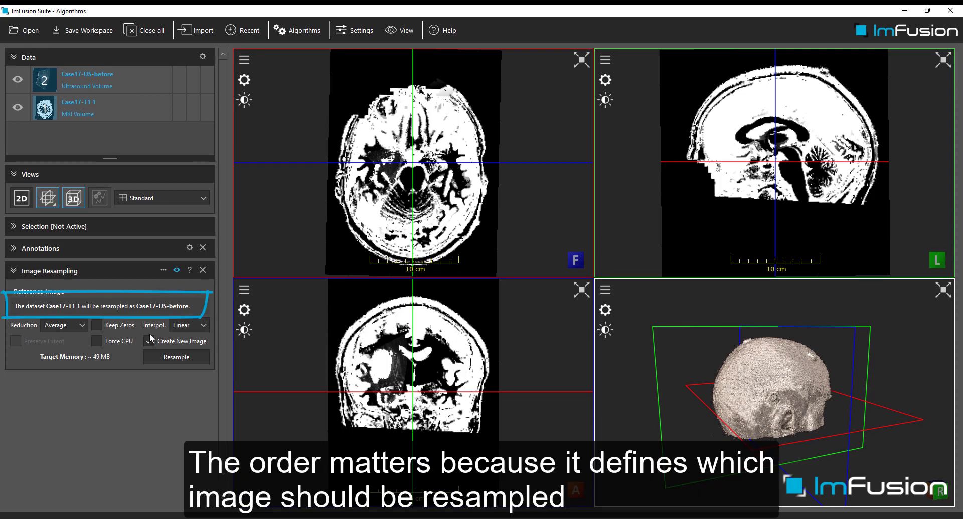
{"action": "left_click", "coordinate": [96, 341]}
{"action": "left_click", "coordinate": [159, 358]}
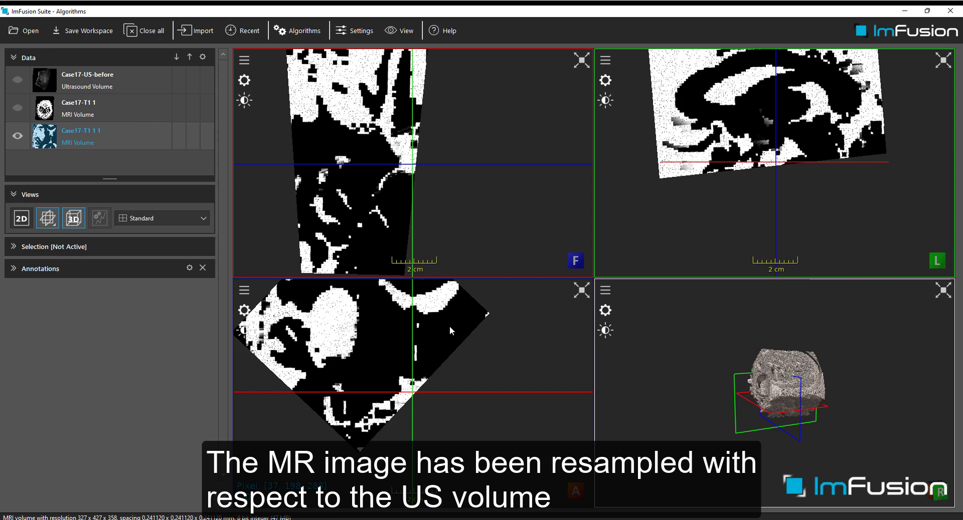
Zoom out the views and overlay the ultrasound on the resampled MRI to compare
{"action": "right_click_drag", "start_coordinate": [449, 326], "coordinate": [492, 390]}
{"action": "left_click", "coordinate": [491, 356]}
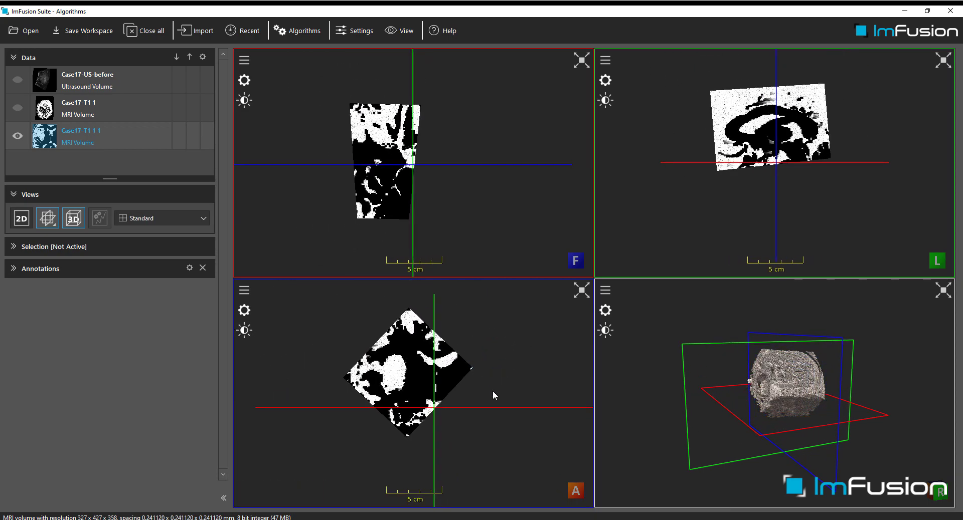
{"action": "left_click", "coordinate": [128, 84], "text": "ctrl"}
{"action": "left_click", "coordinate": [134, 75]}
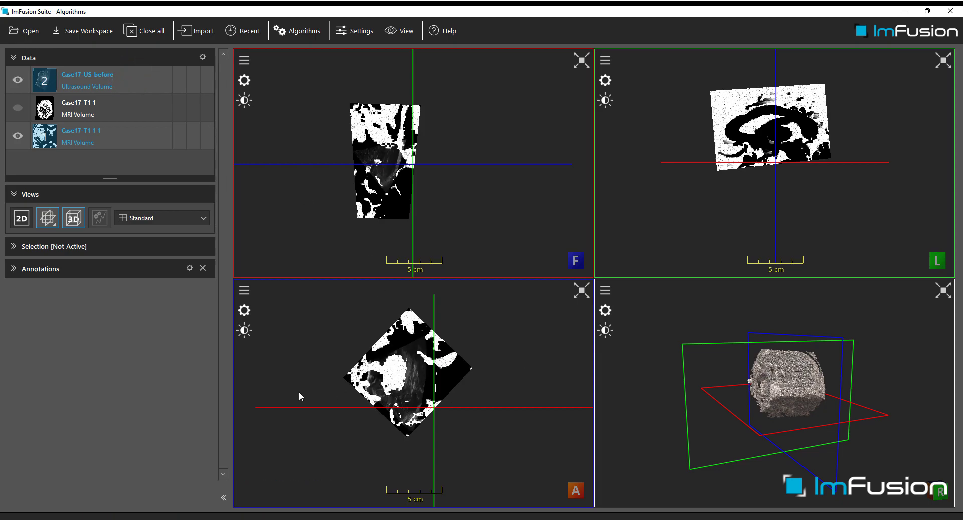
{"action": "left_click_drag", "start_coordinate": [301, 392], "coordinate": [475, 412]}
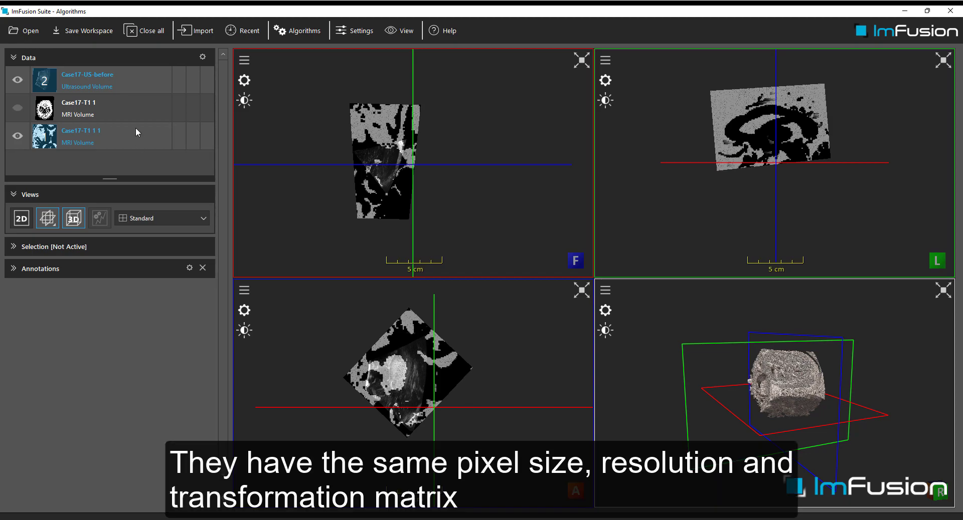
Select Case17-T1 first, then add Case17-US-before as the second input
{"action": "left_click", "coordinate": [134, 146]}
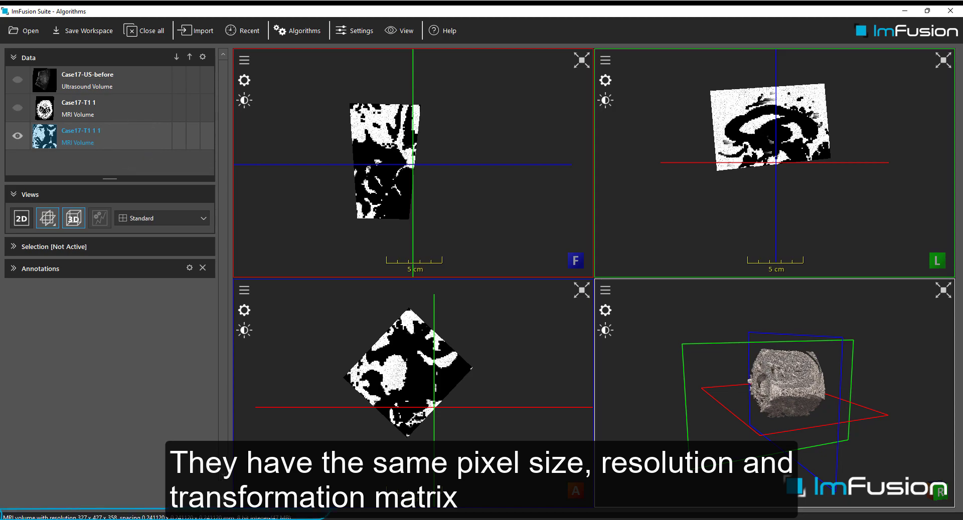
{"action": "left_click", "coordinate": [105, 84], "text": "ctrl"}
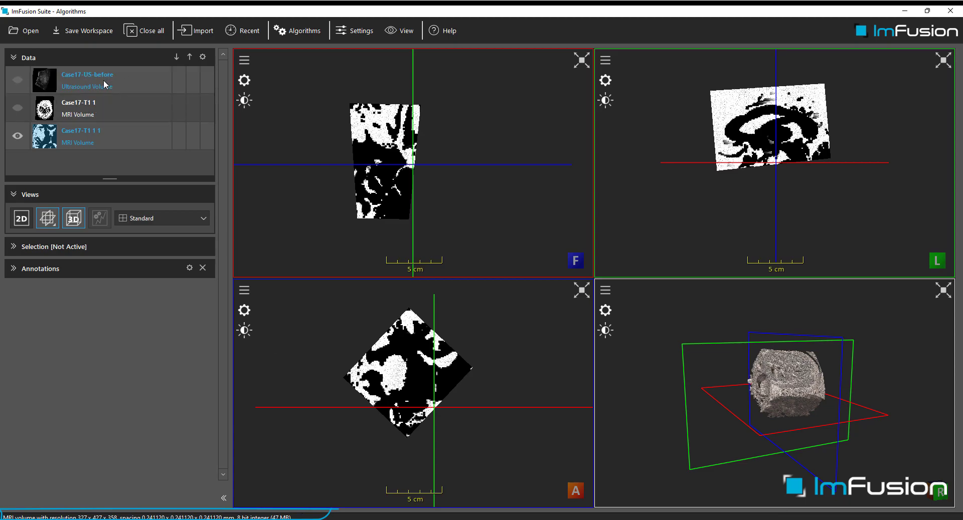
{"action": "left_click", "coordinate": [105, 84]}
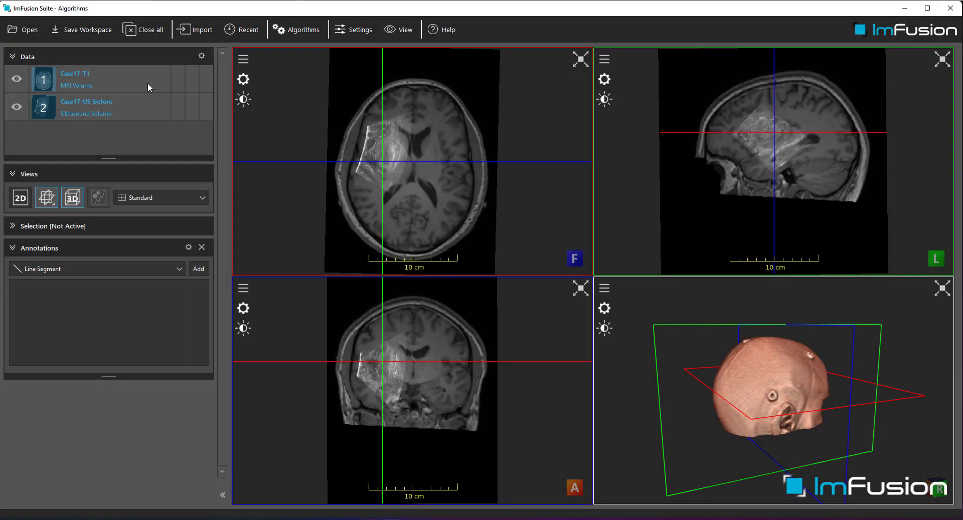
Search algorithms for 'Resa', view Image Resampling's documentation, and open its settings
{"action": "left_click", "coordinate": [272, 40]}
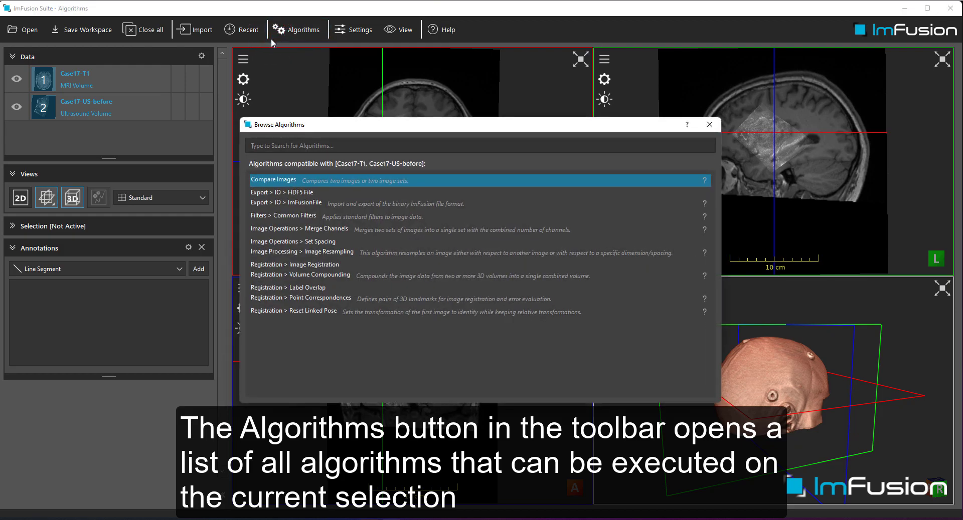
{"action": "left_click", "coordinate": [320, 149]}
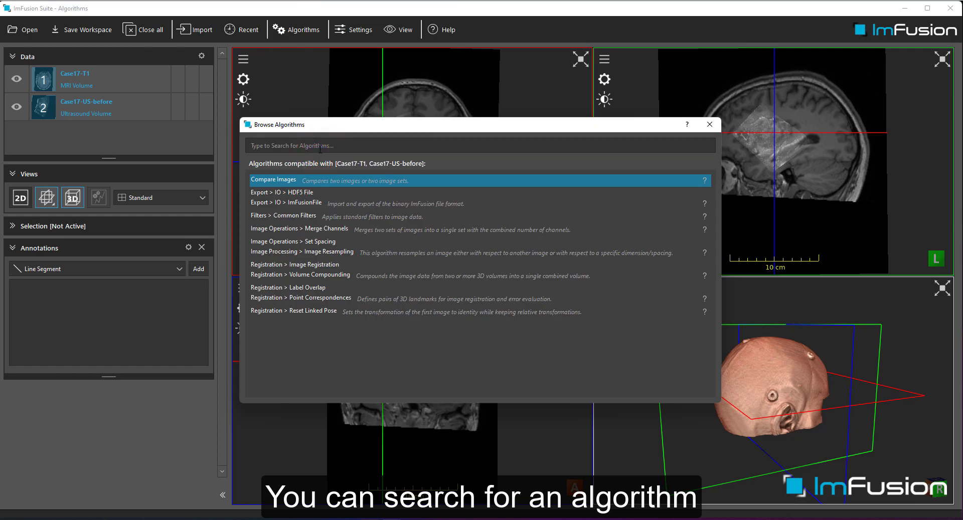
{"action": "type", "text": "Resa"}
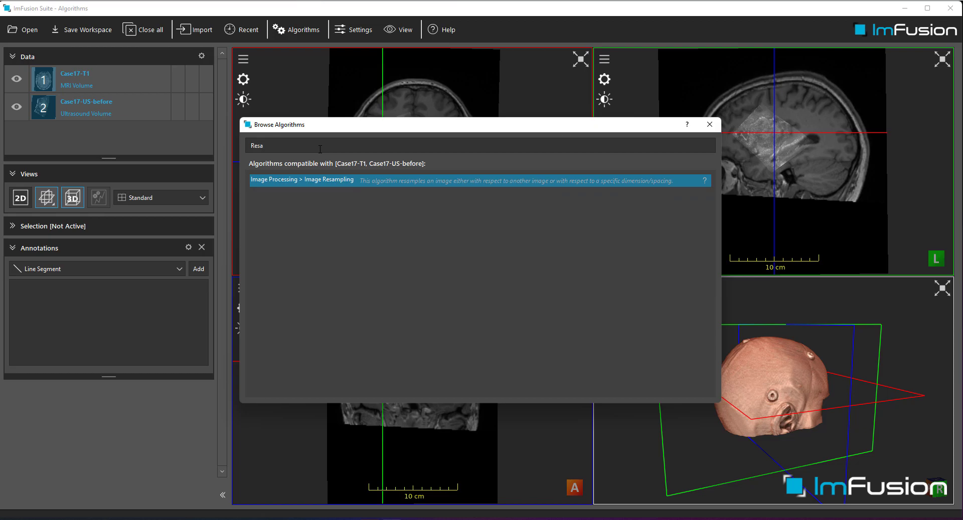
{"action": "left_click", "coordinate": [704, 180]}
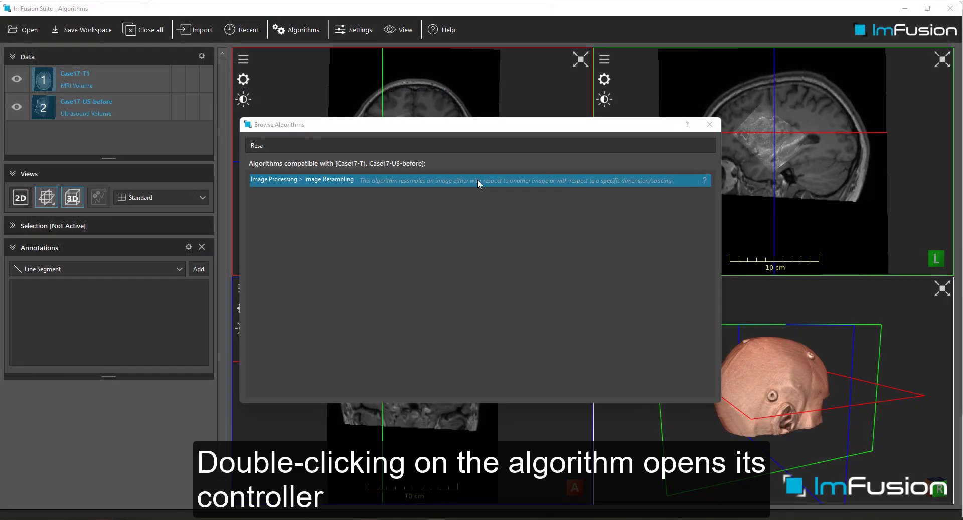
{"action": "double_click", "coordinate": [335, 181]}
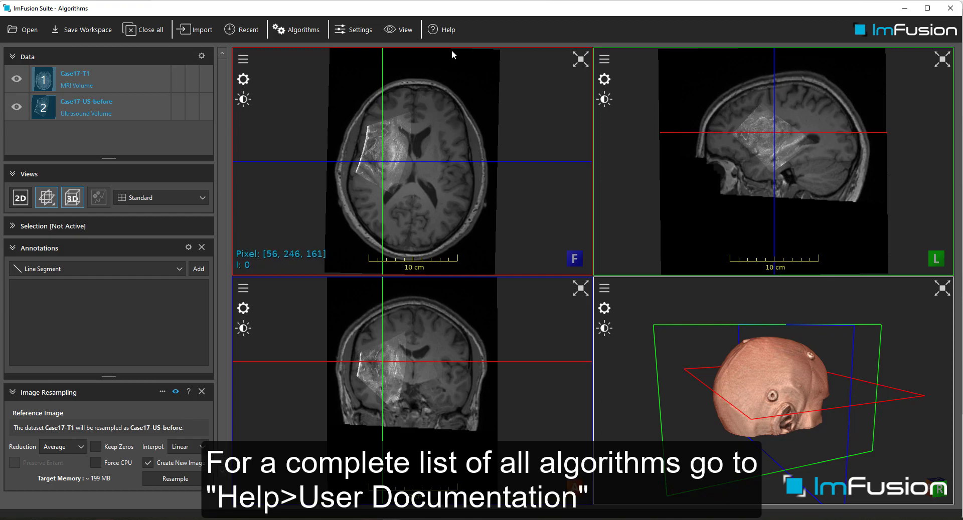
{"action": "left_click", "coordinate": [454, 33]}
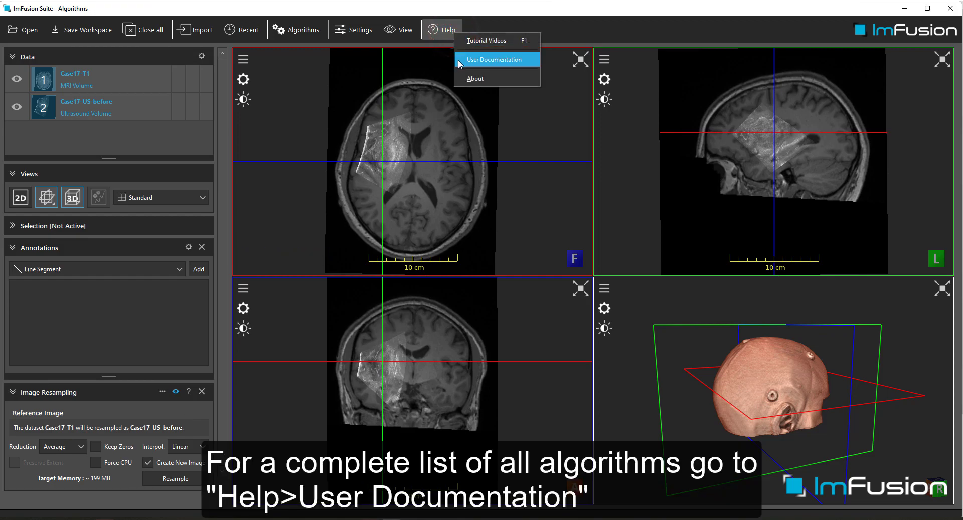
Open the User Documentation and go to Introduction's Running Algorithms on Data section
{"action": "left_click", "coordinate": [459, 61]}
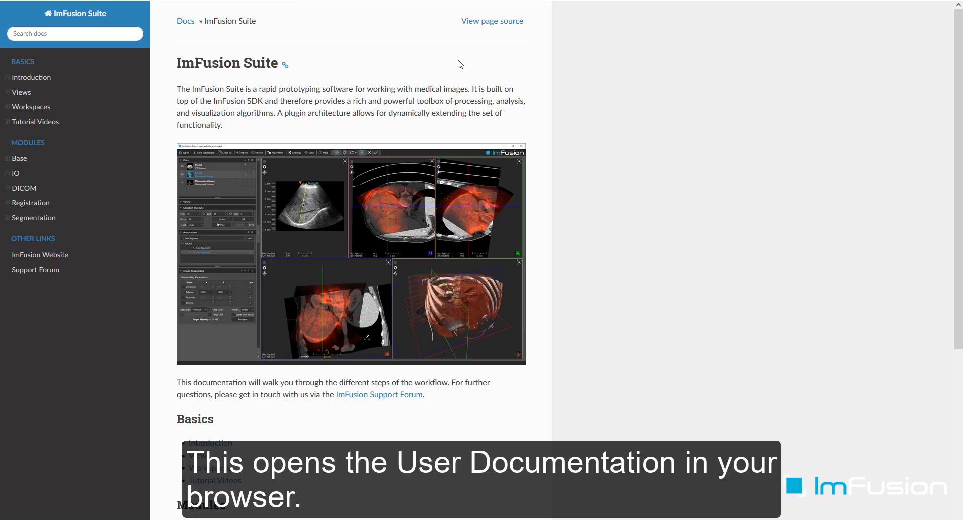
{"action": "left_click", "coordinate": [8, 160]}
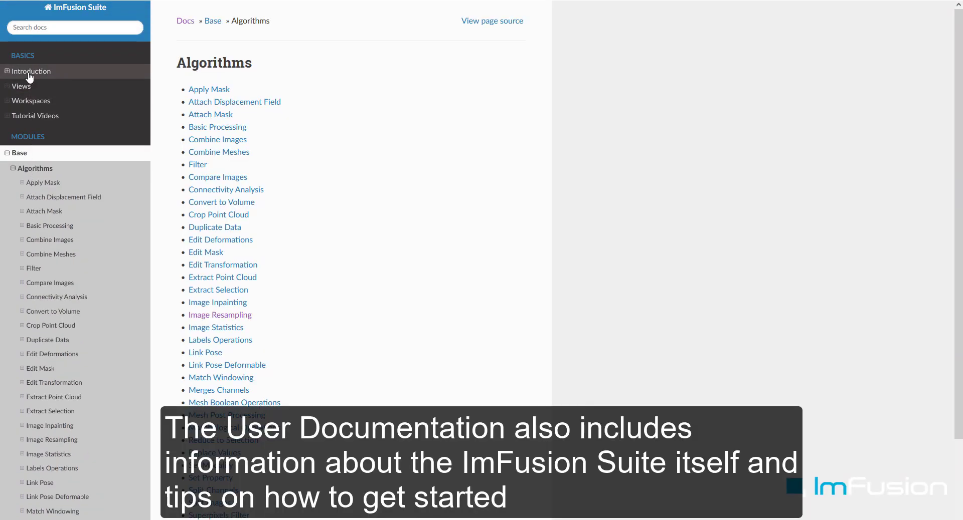
{"action": "left_click", "coordinate": [29, 73]}
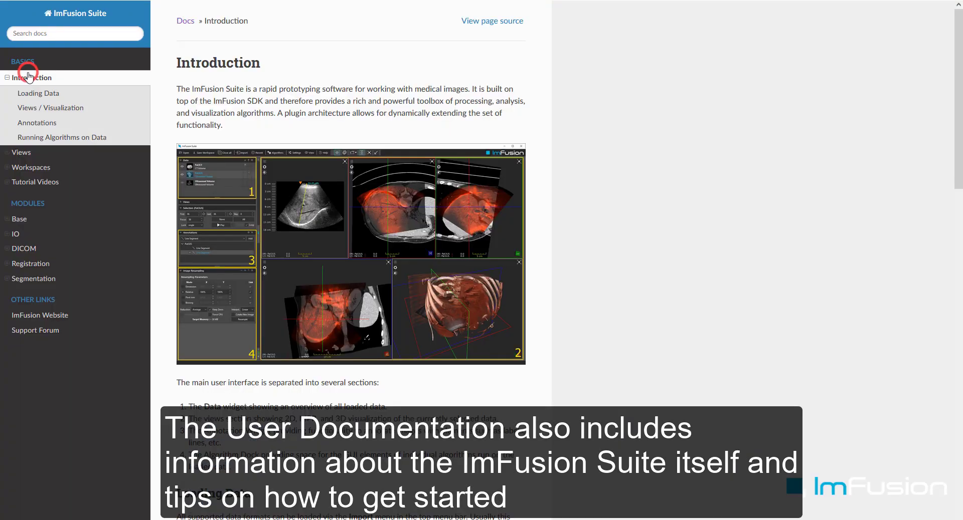
{"action": "left_click", "coordinate": [68, 139]}
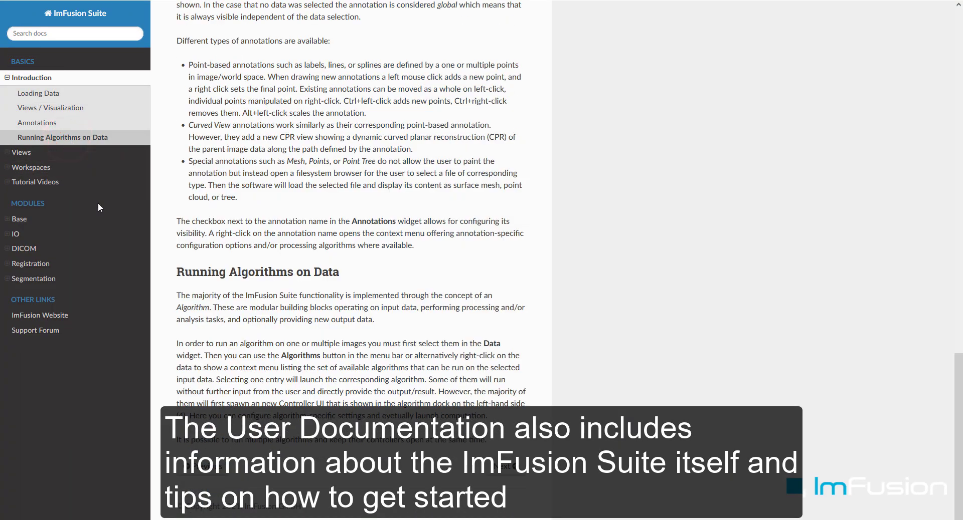